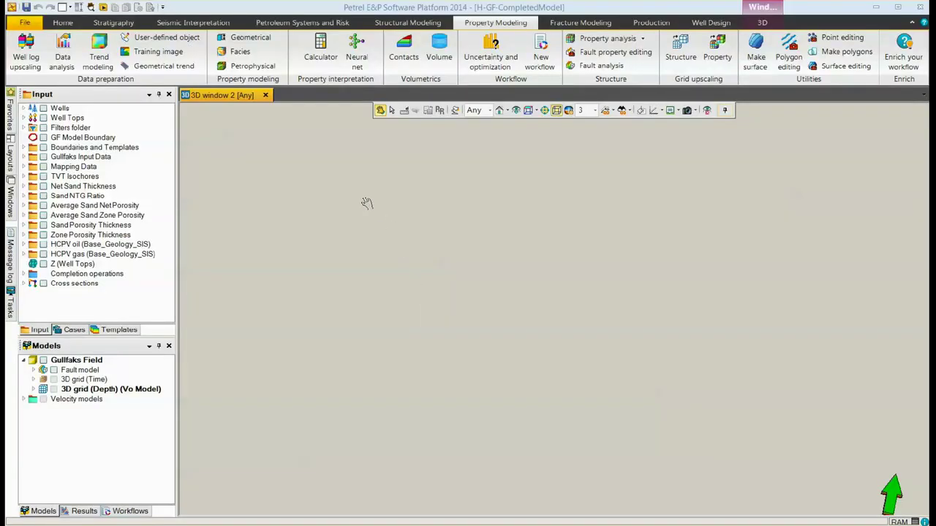
# Switch to the Geology and Geophysics perspective and bring back the Property Modeling tools
pyautogui.click(63, 22)
pyautogui.click(32, 51)
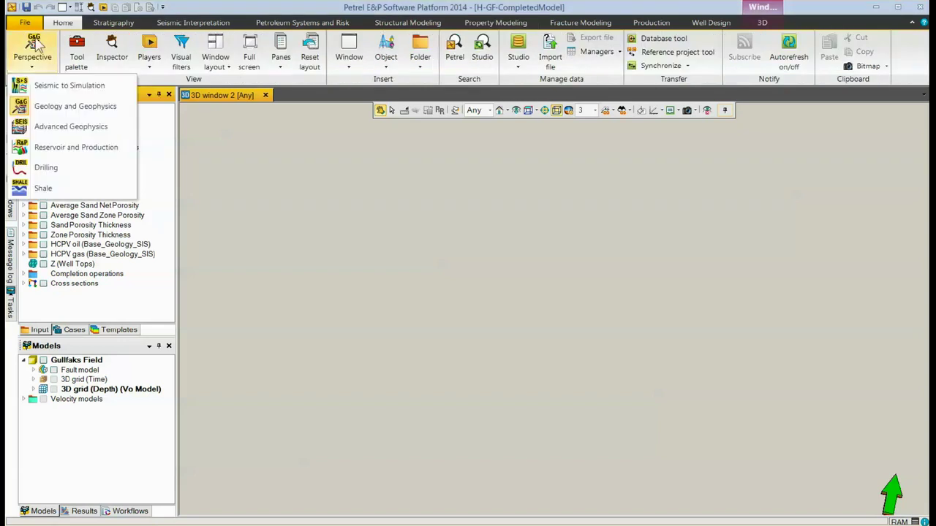
pyautogui.click(73, 106)
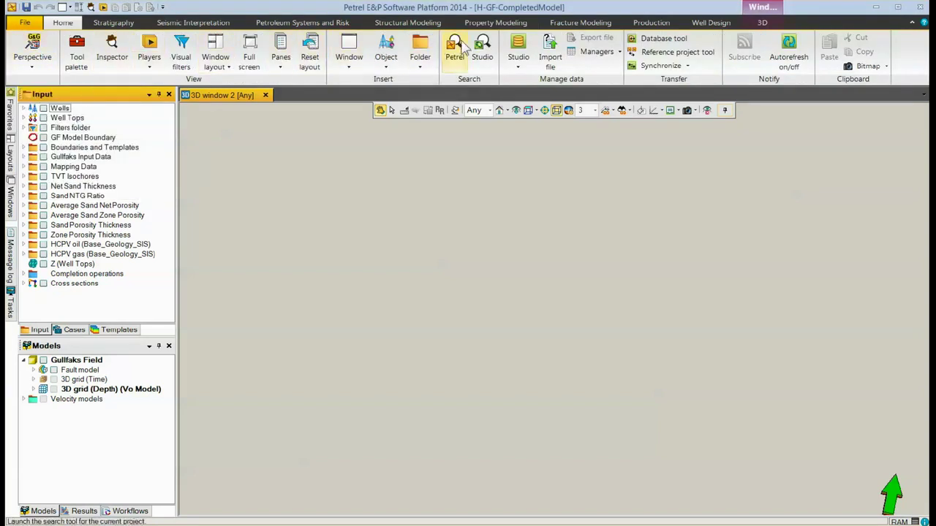
pyautogui.click(507, 23)
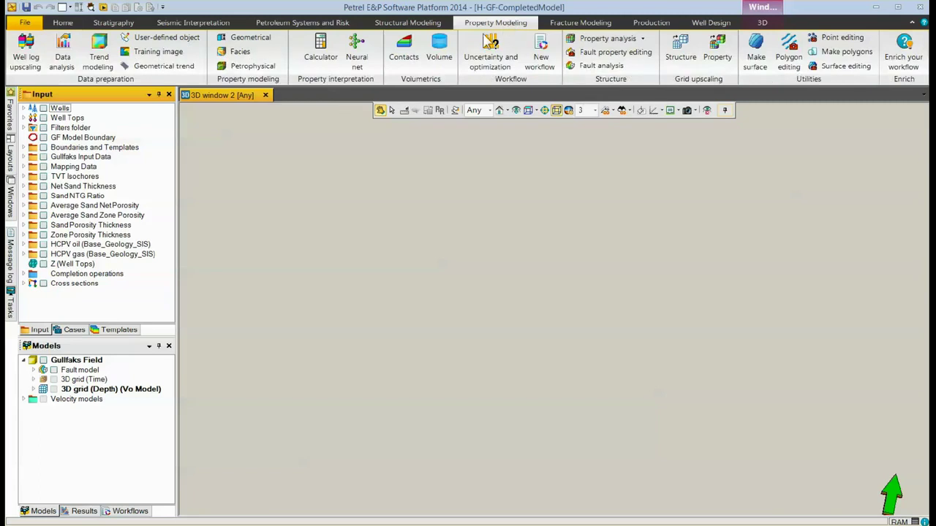
# Create a new volume calculation case, Volumetrics_Case, on 3D grid (Depth) (Vo Model)
pyautogui.click(444, 45)
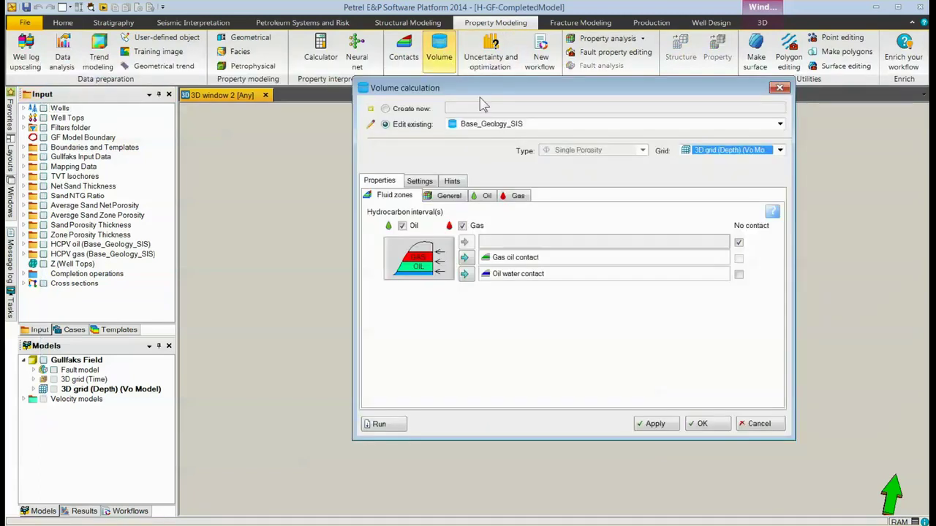
pyautogui.moveTo(479, 89); pyautogui.dragTo(350, 78)
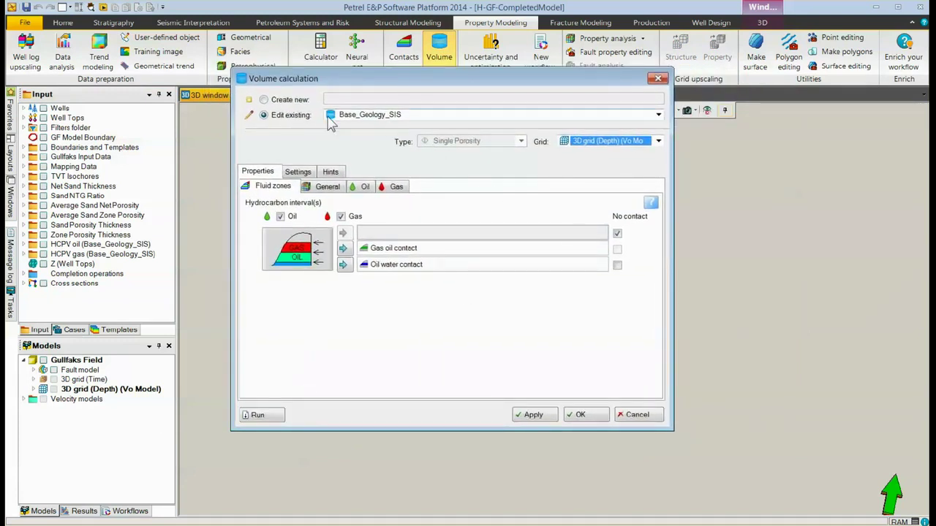
pyautogui.click(264, 100)
pyautogui.write('Volumetrics_Case')
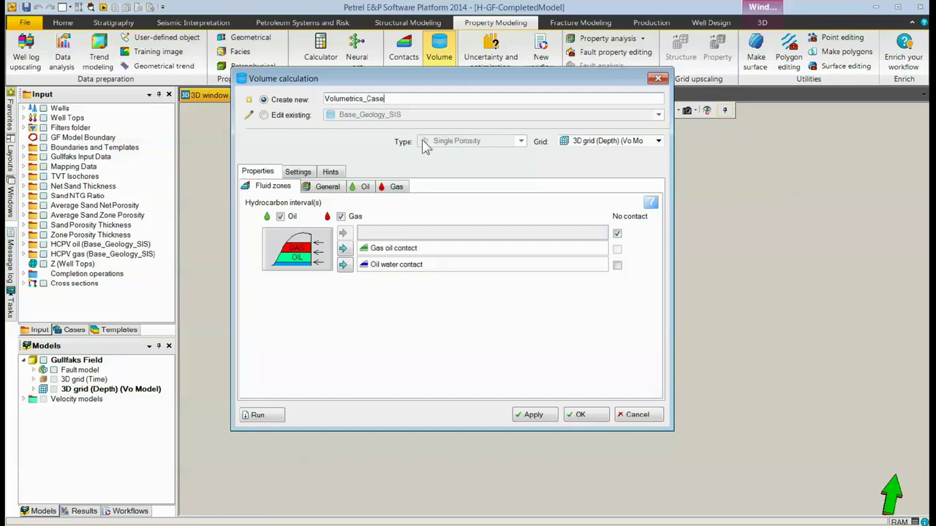
pyautogui.click(659, 141)
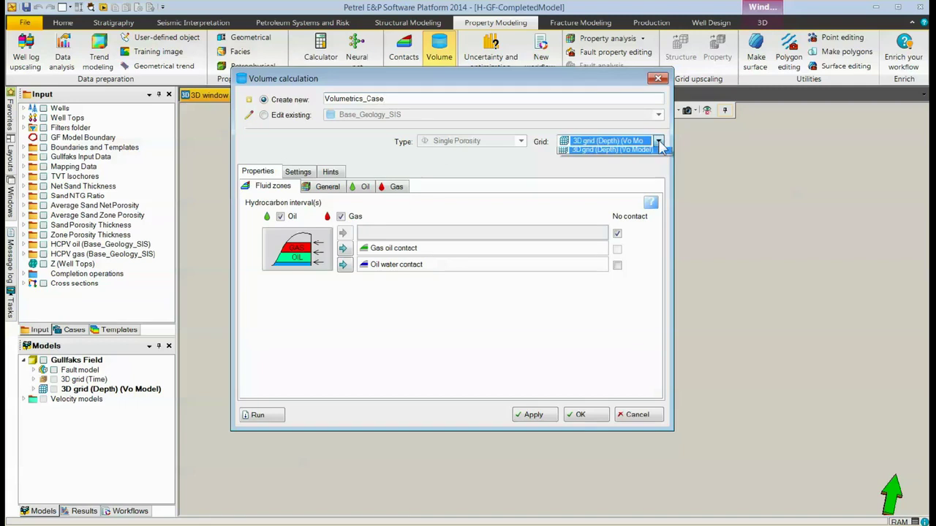
pyautogui.click(613, 153)
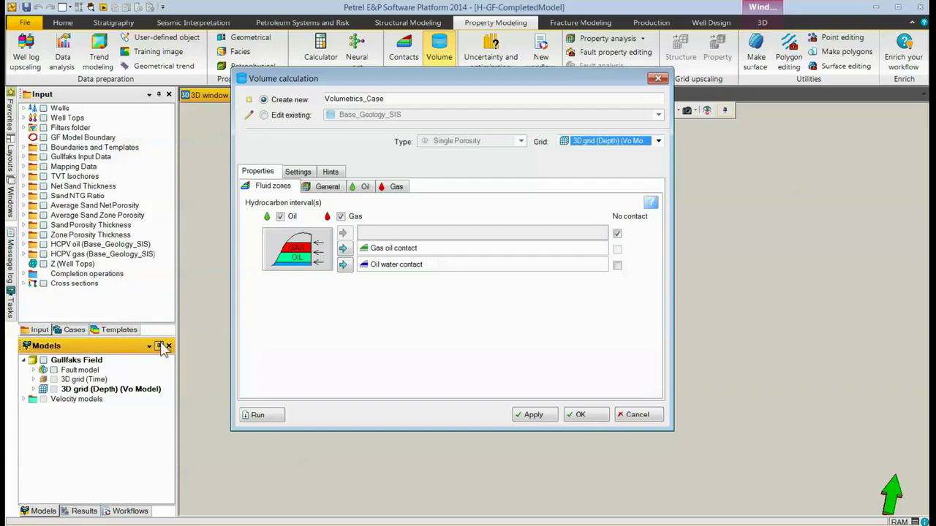
# Enlarge the Models tree, expand 3D grid (Depth), and collapse Intersections, Properties and Zone filter
pyautogui.moveTo(161, 337); pyautogui.dragTo(161, 196)
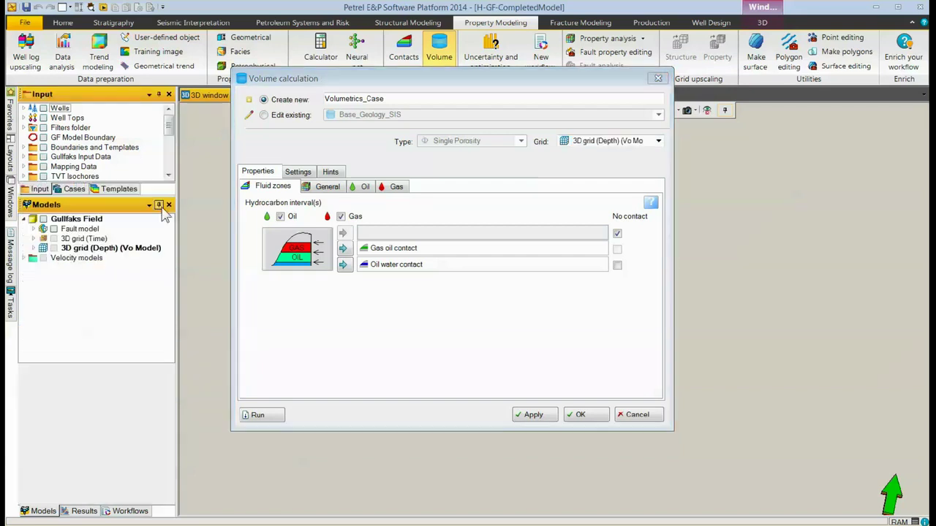
pyautogui.click(33, 248)
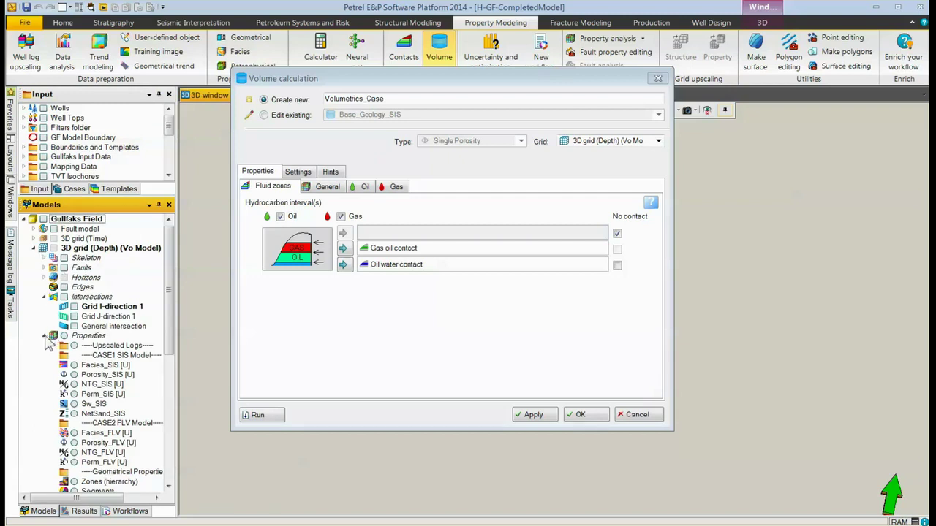
pyautogui.click(44, 297)
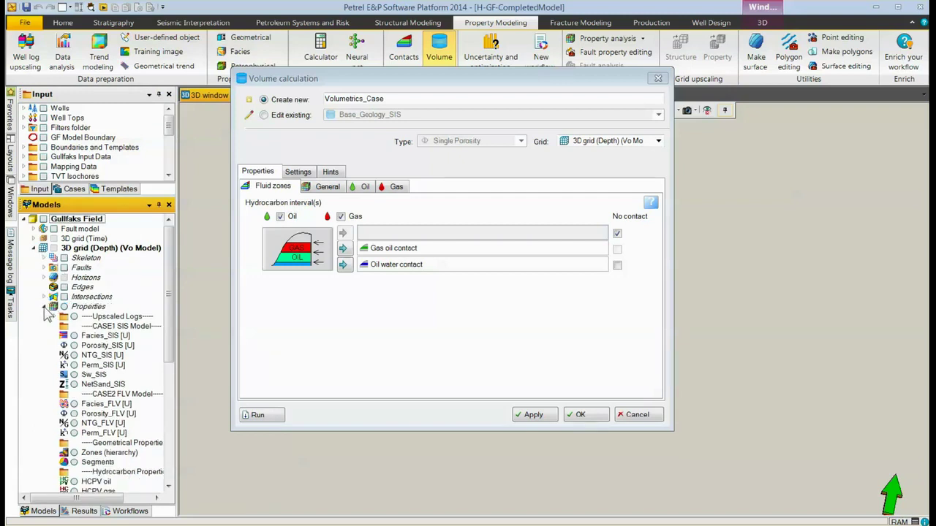
pyautogui.click(44, 307)
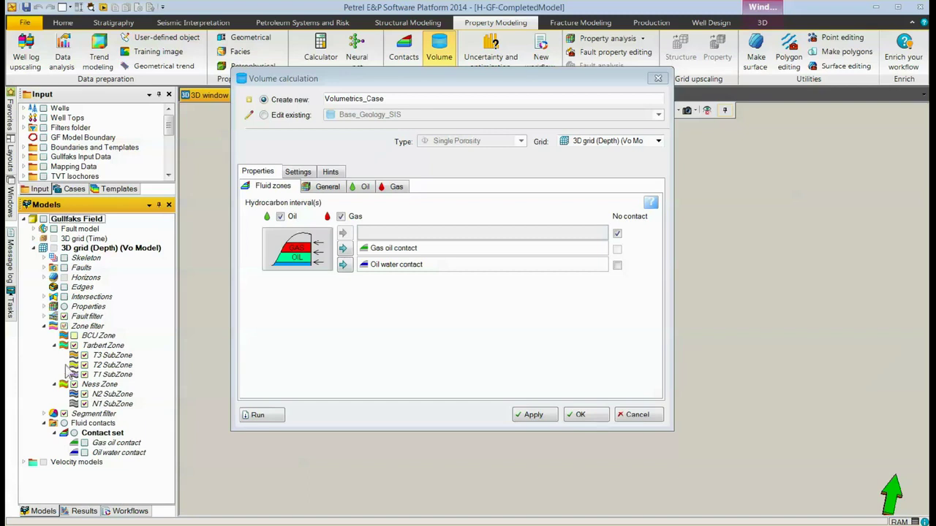
pyautogui.click(44, 326)
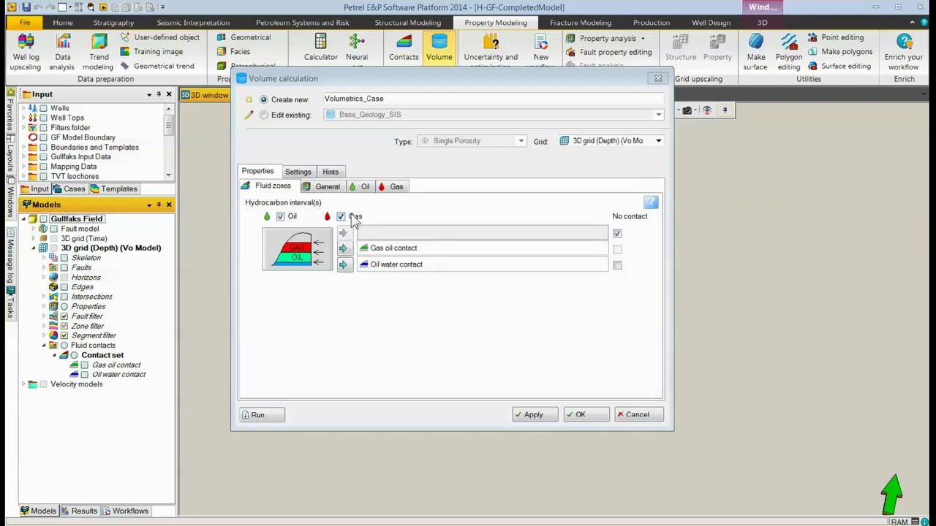
# Insert the Gas oil and Oil water contacts from the Contact set into the fluid zones
pyautogui.click(617, 266)
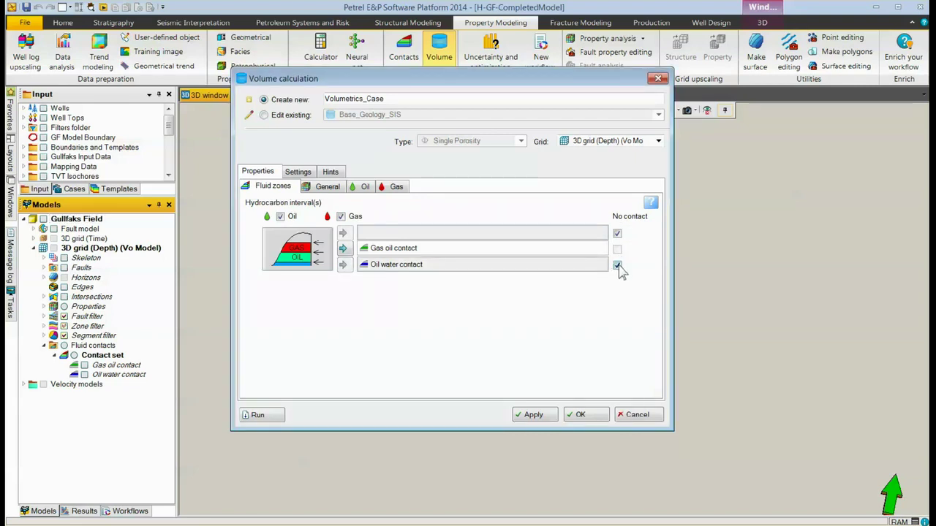
pyautogui.click(617, 266)
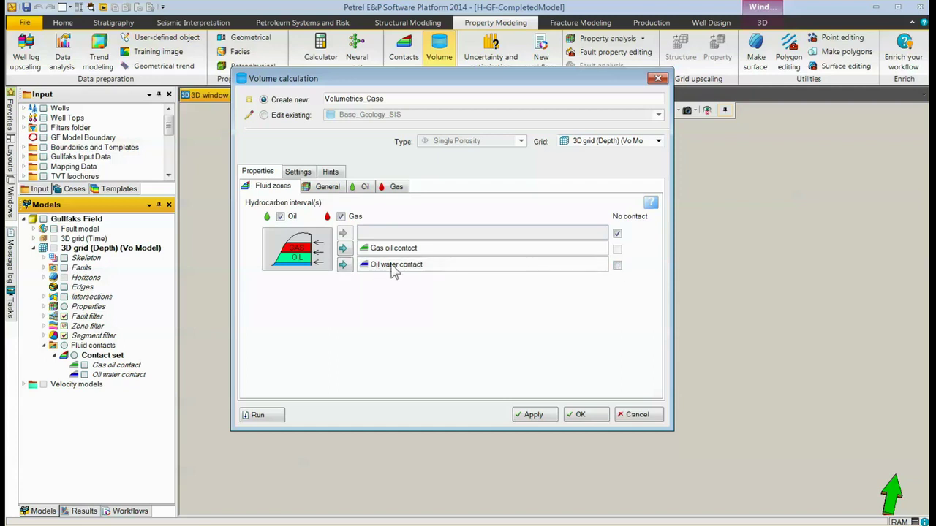
pyautogui.click(120, 365)
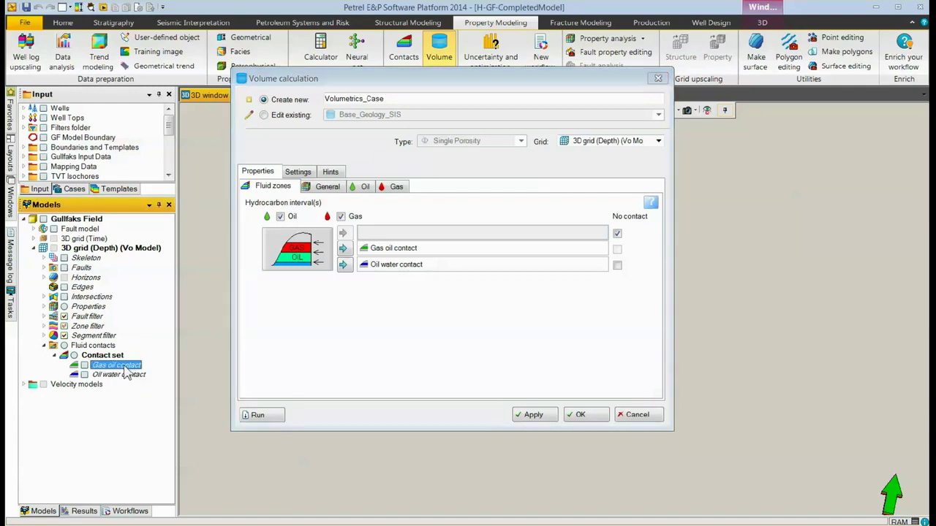
pyautogui.click(344, 249)
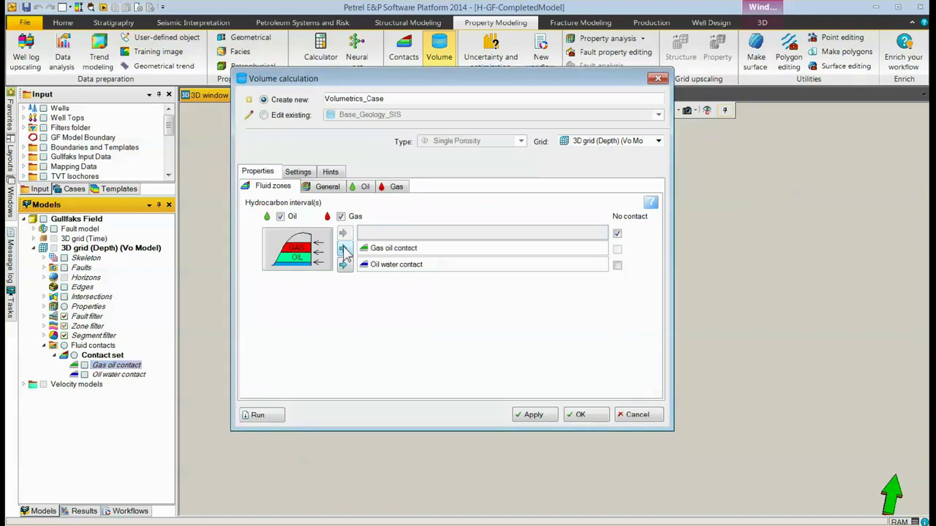
pyautogui.click(124, 376)
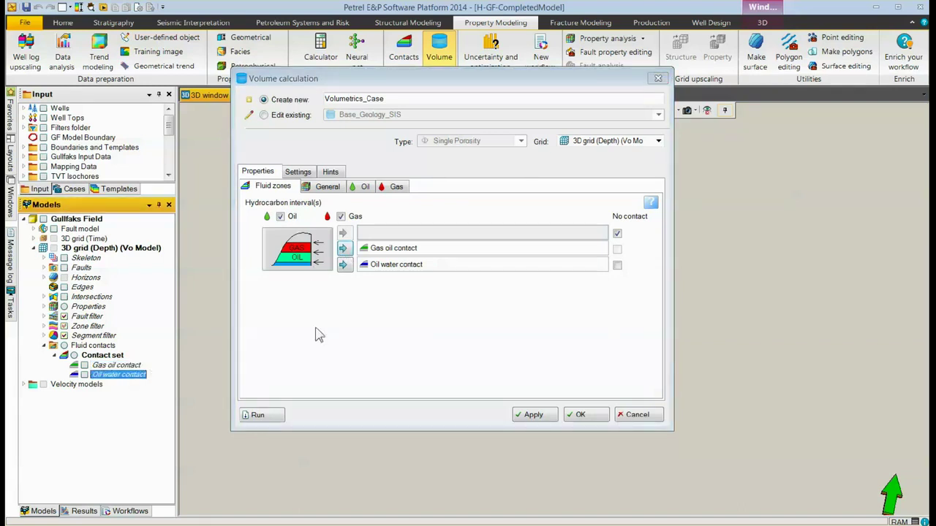
pyautogui.click(343, 266)
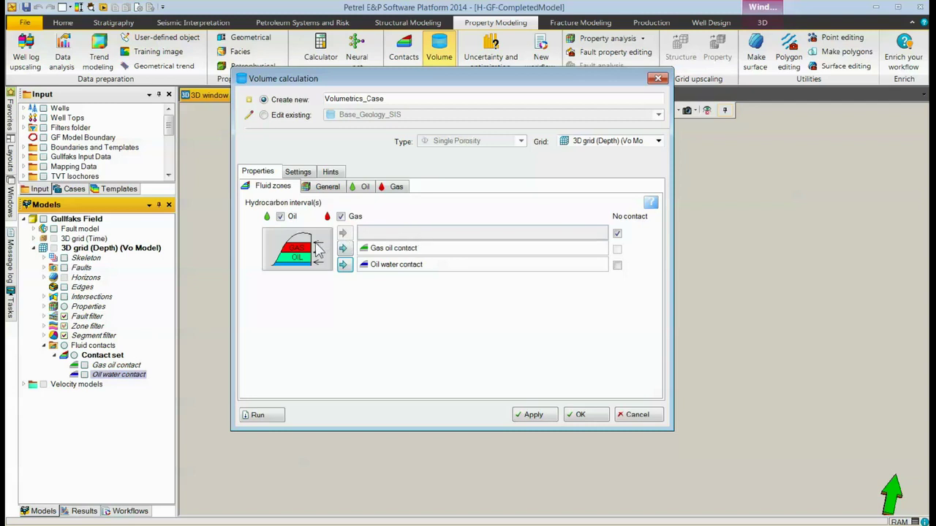
# Use NTG_SIS for net/gross and Porosity_SIS for porosity, with Constant boxes unchecked
pyautogui.click(328, 187)
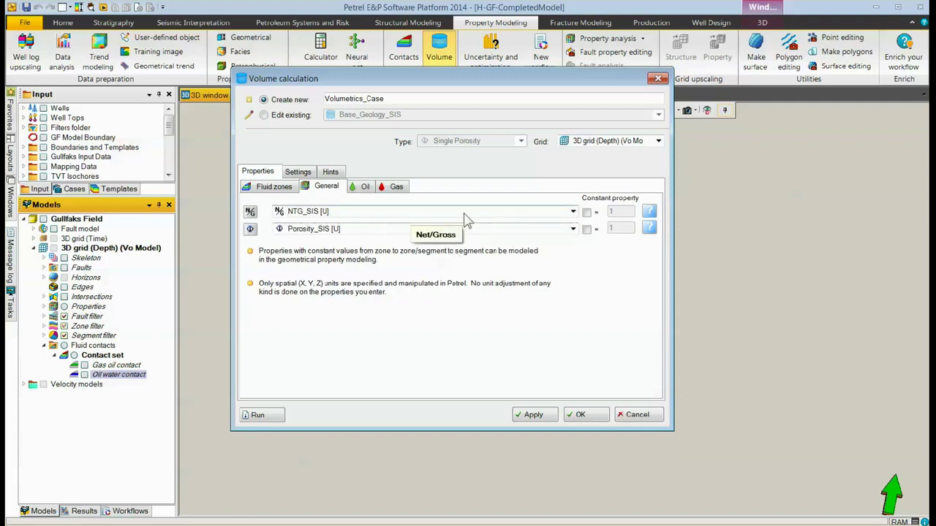
pyautogui.click(573, 213)
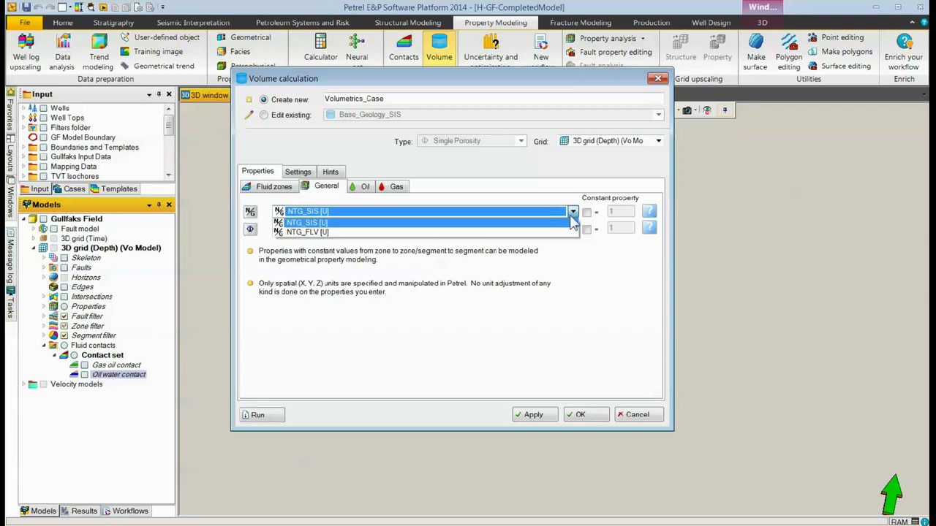
pyautogui.click(312, 222)
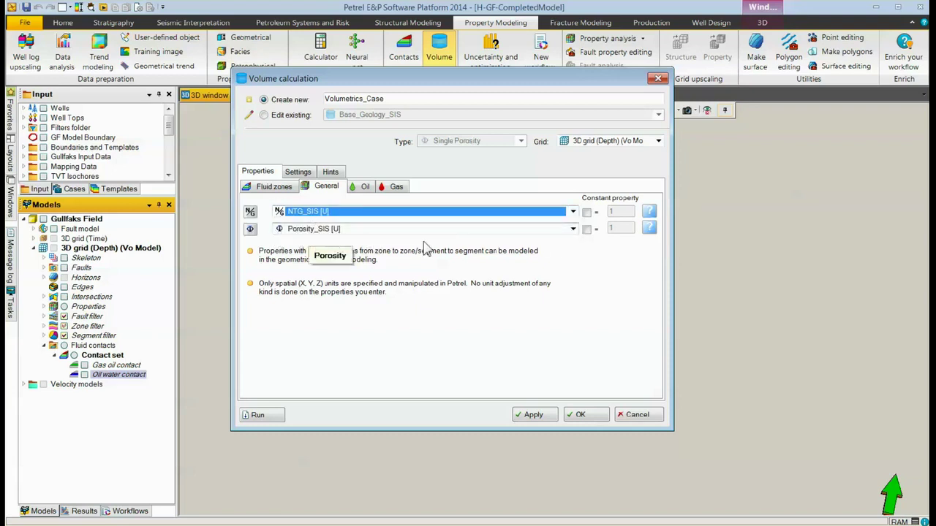
pyautogui.click(573, 230)
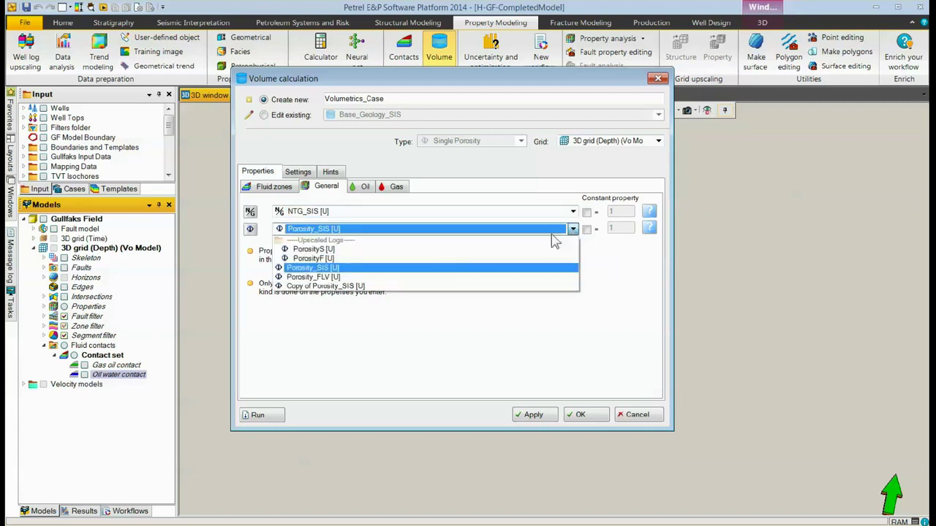
pyautogui.click(323, 268)
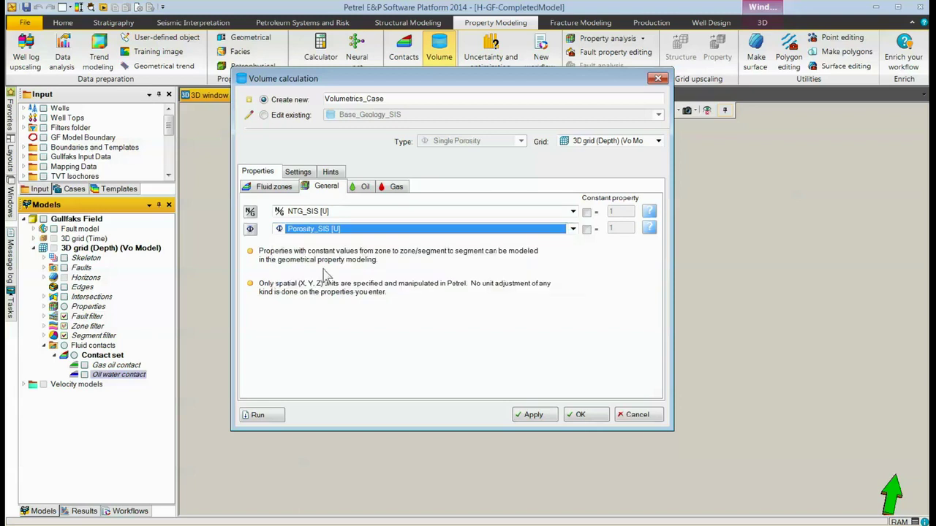
pyautogui.click(587, 213)
pyautogui.write('0.2')
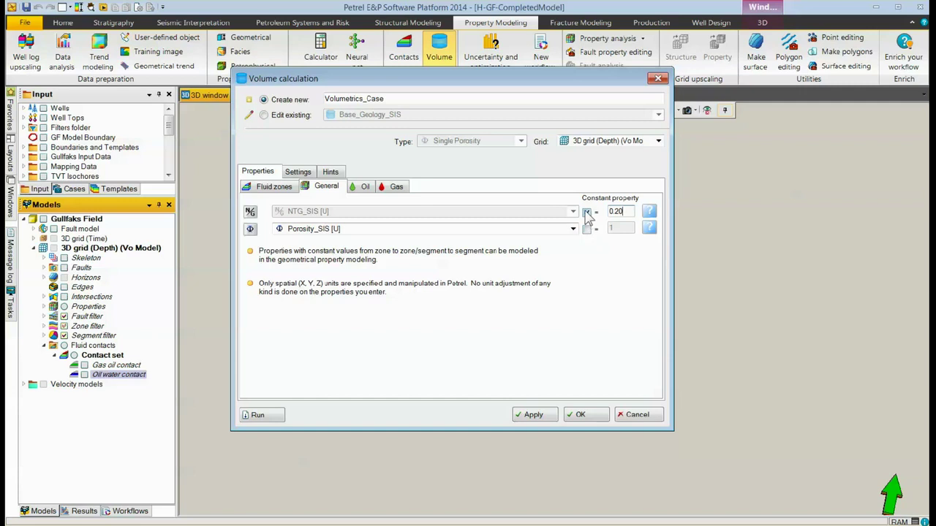
pyautogui.click(587, 212)
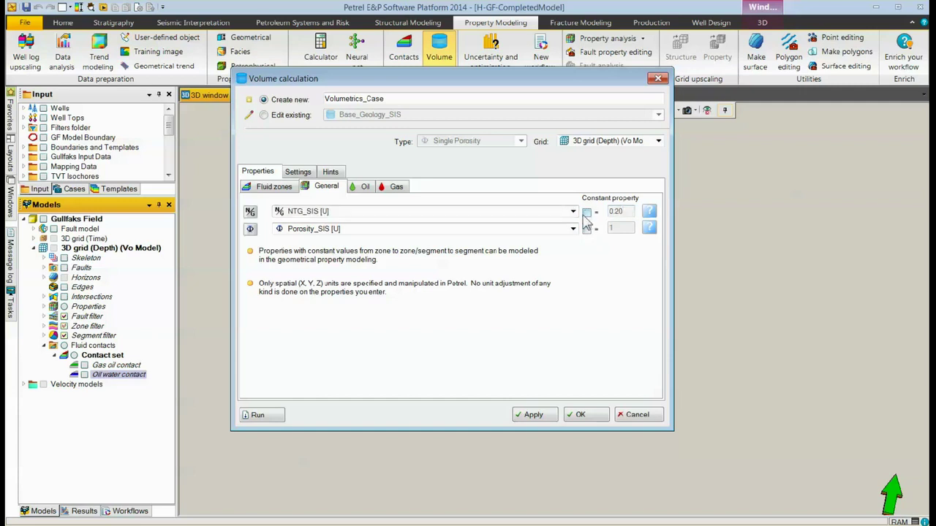
# Take the oil interval's water saturation from Sw_SIS rather than a constant value
pyautogui.click(365, 187)
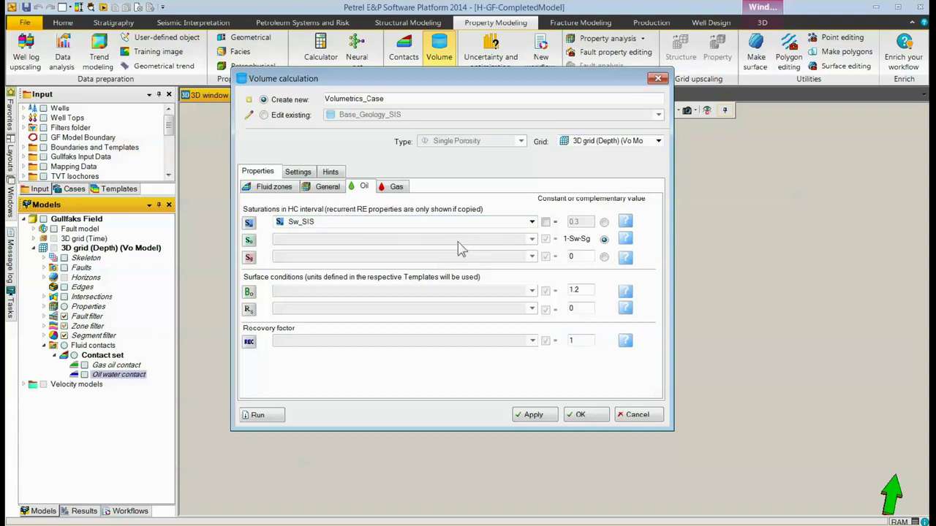
pyautogui.click(533, 225)
pyautogui.click(317, 231)
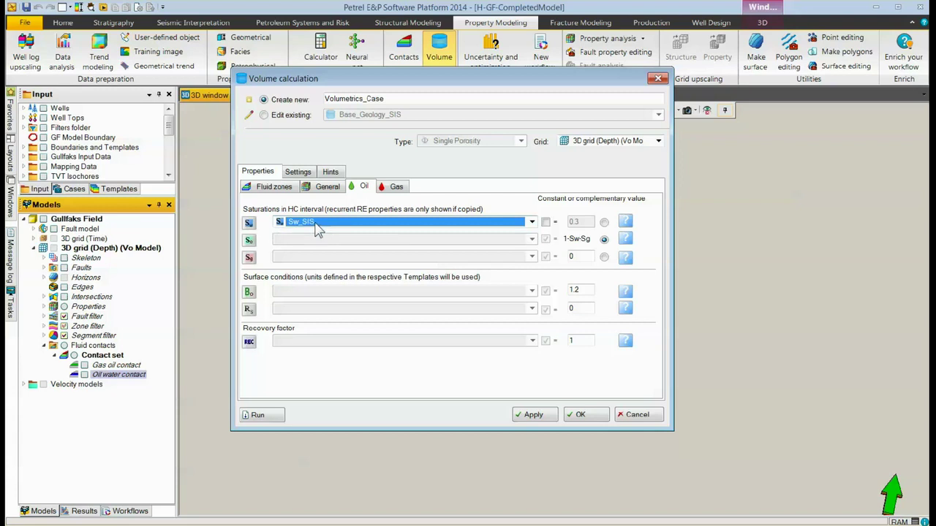
pyautogui.click(545, 223)
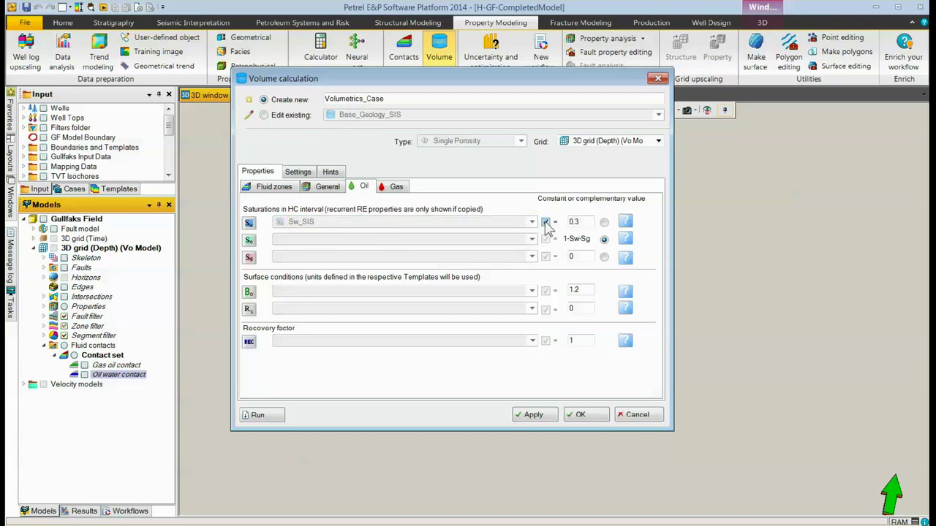
pyautogui.click(545, 222)
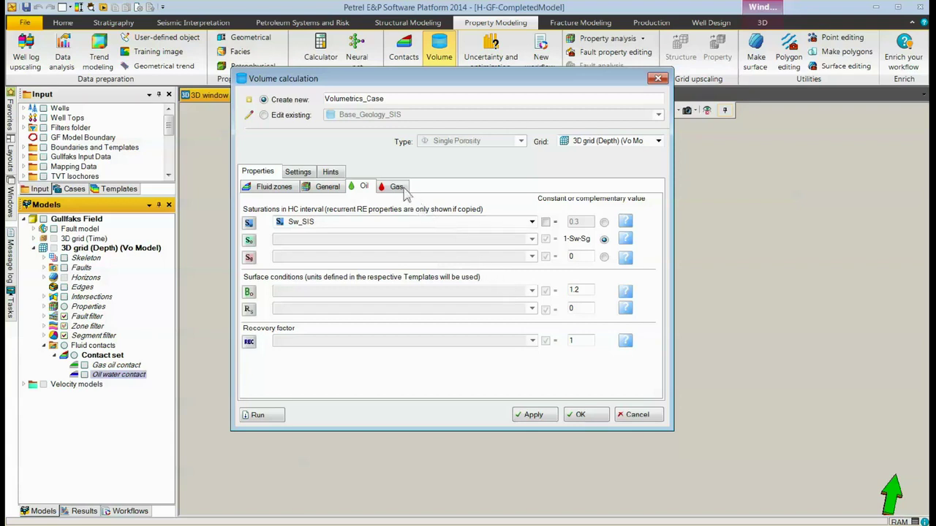
# Review the gas settings: Sw_SIS water saturation, 1-Sw-So gas saturation, 0.015 gas volume factor
pyautogui.click(397, 188)
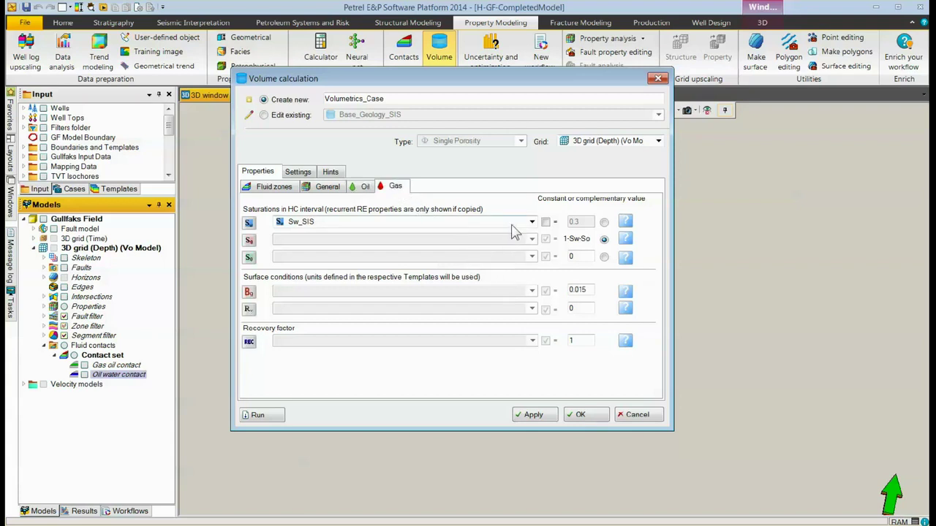